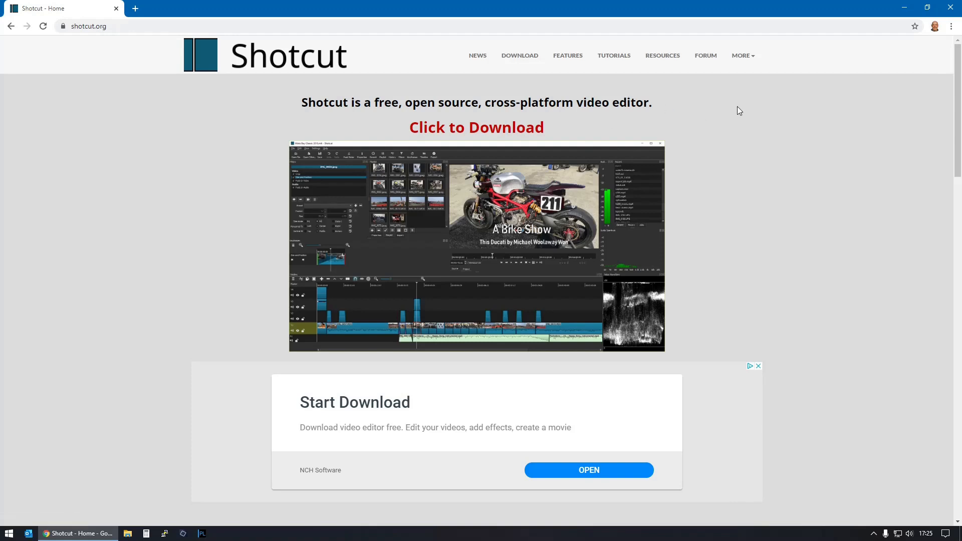
# - View the tutorial videos page on the Shotcut website and minimise the browser
pyautogui.click(616, 60)
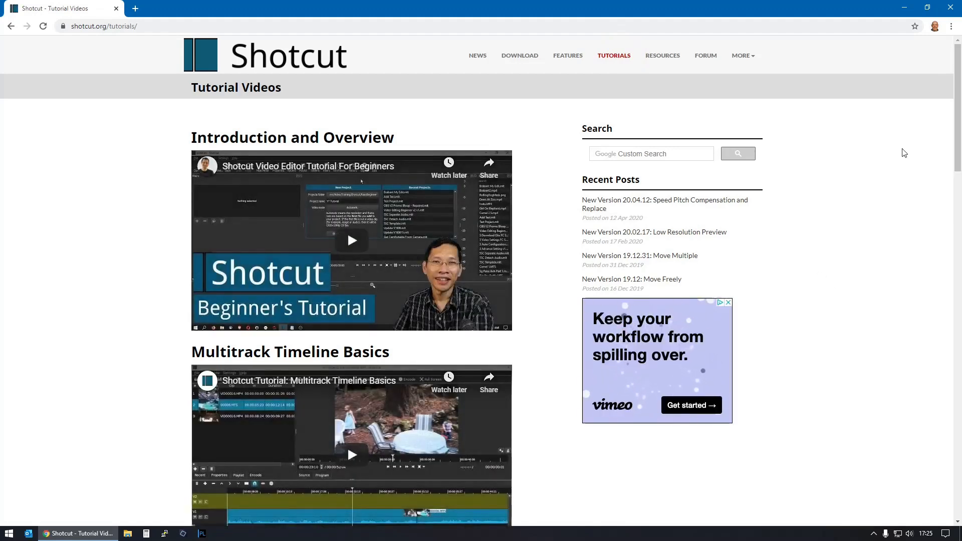
pyautogui.click(904, 10)
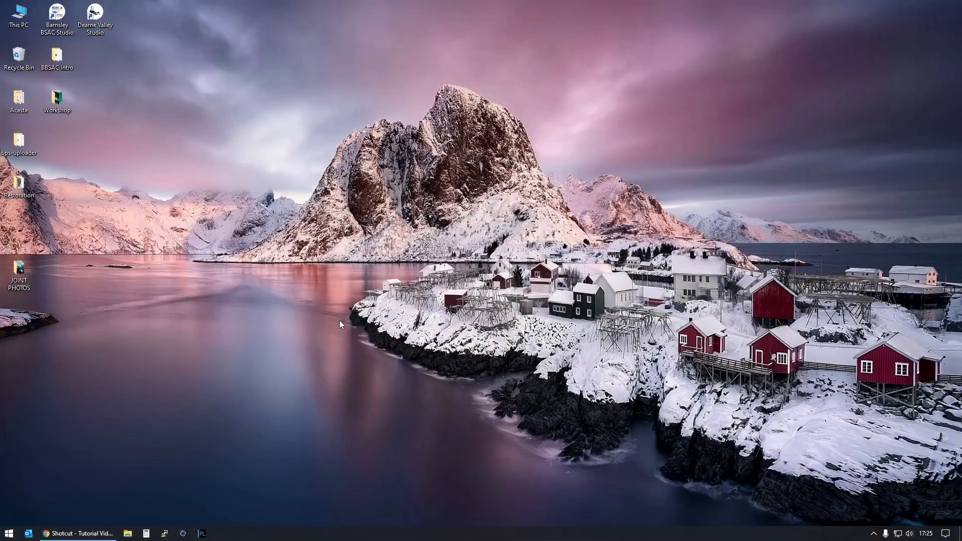
# - Launch Shotcut and maximise its window
pyautogui.click(9, 535)
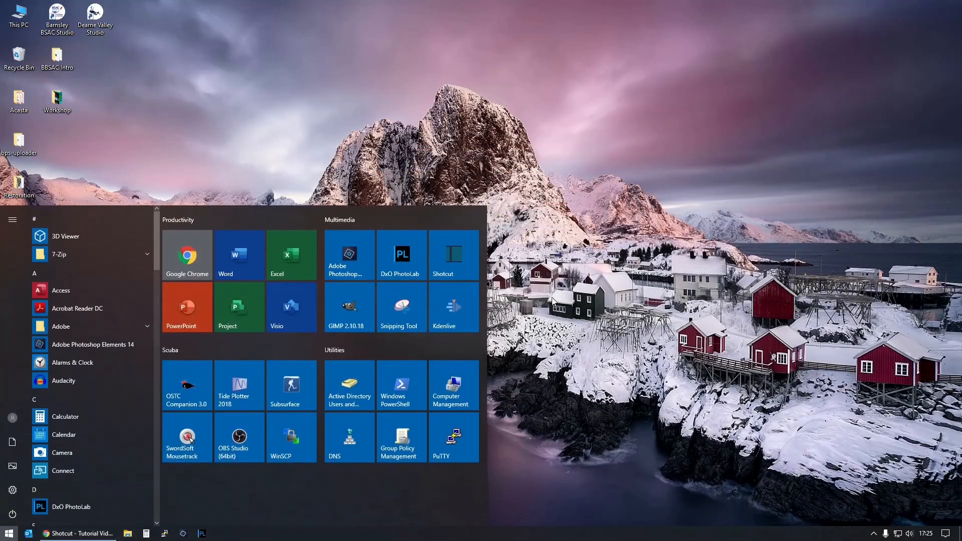
pyautogui.click(456, 257)
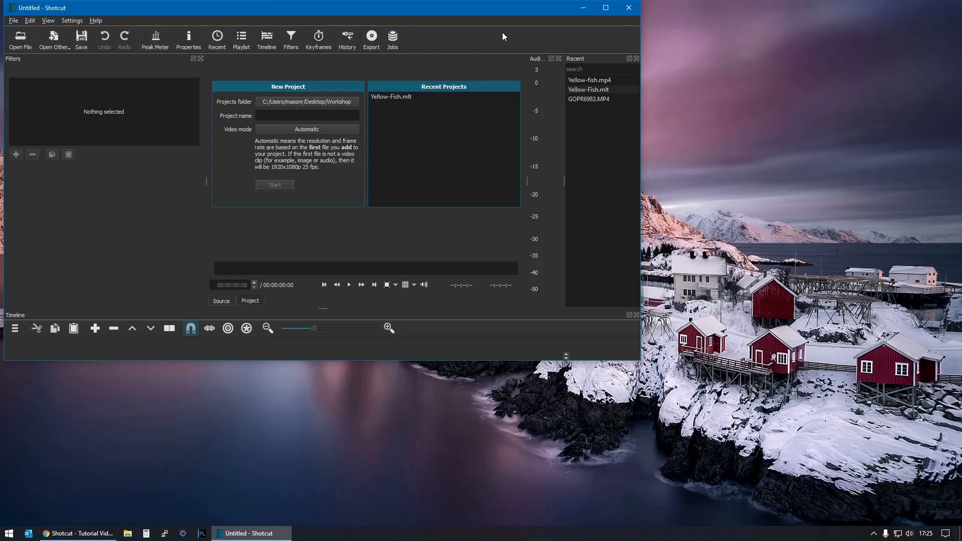
pyautogui.click(606, 7)
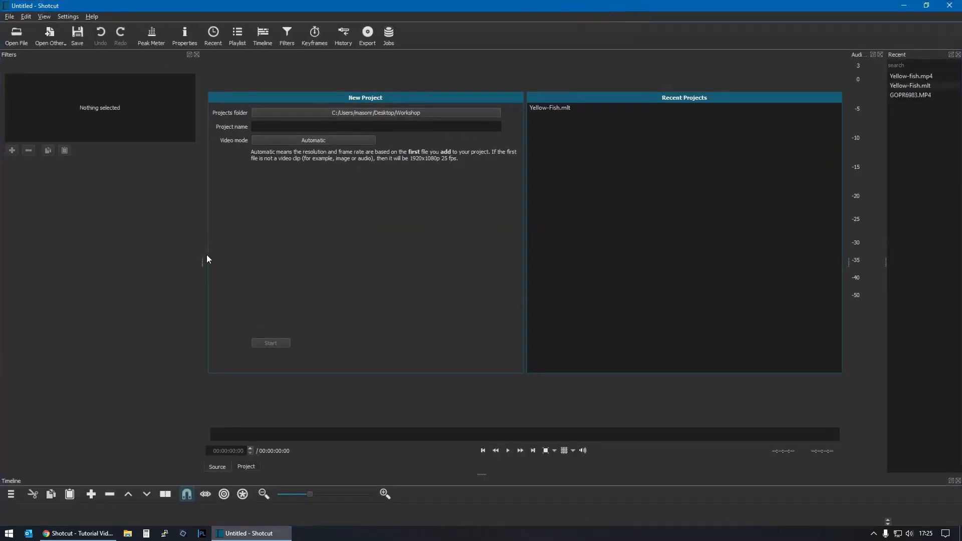
# - Rearrange the workspace by docking the Recent panel above the preview area, and close the Recent and Audio Peak Meter panels
pyautogui.moveTo(203, 260)
pyautogui.mouseDown()
pyautogui.moveTo(333, 269)
pyautogui.moveTo(195, 275)
pyautogui.mouseUp()
pyautogui.moveTo(849, 261); pyautogui.dragTo(827, 270)
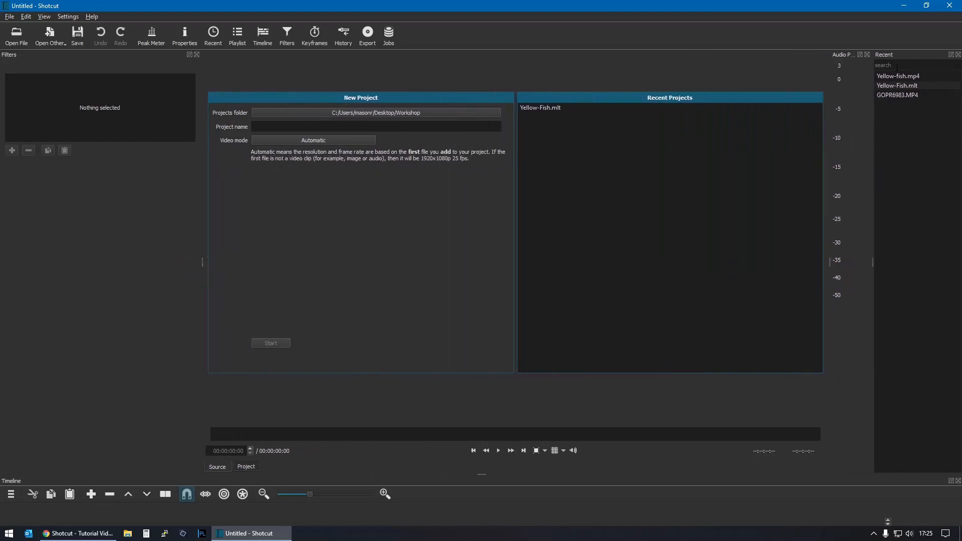
pyautogui.moveTo(901, 57); pyautogui.dragTo(507, 75)
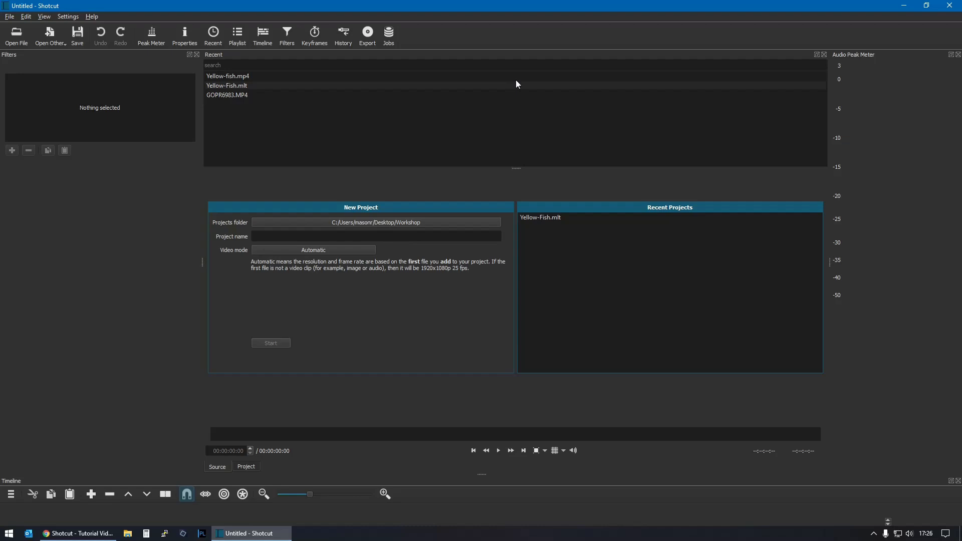
pyautogui.click(825, 55)
pyautogui.click(958, 55)
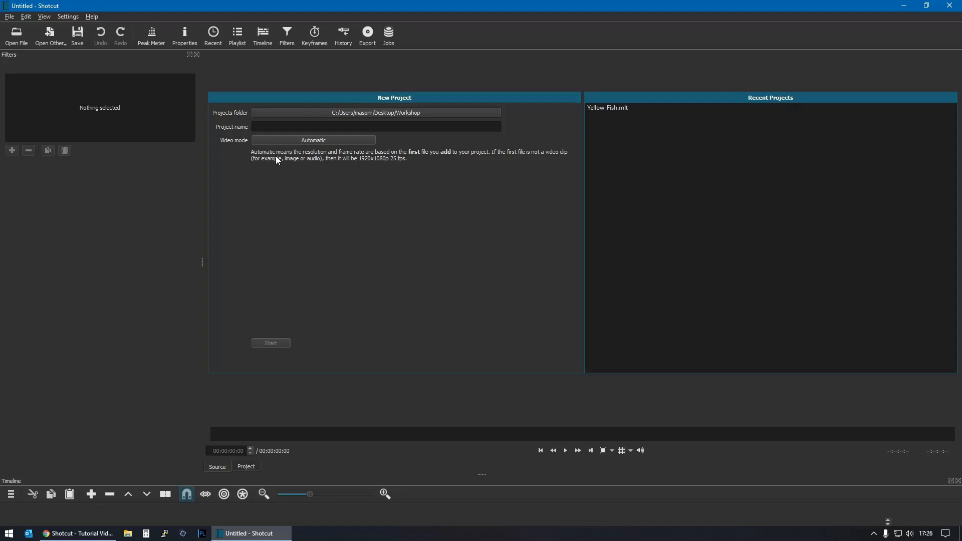
# - Restore the default layout and maximise the window again
pyautogui.click(42, 18)
pyautogui.moveTo(52, 27)
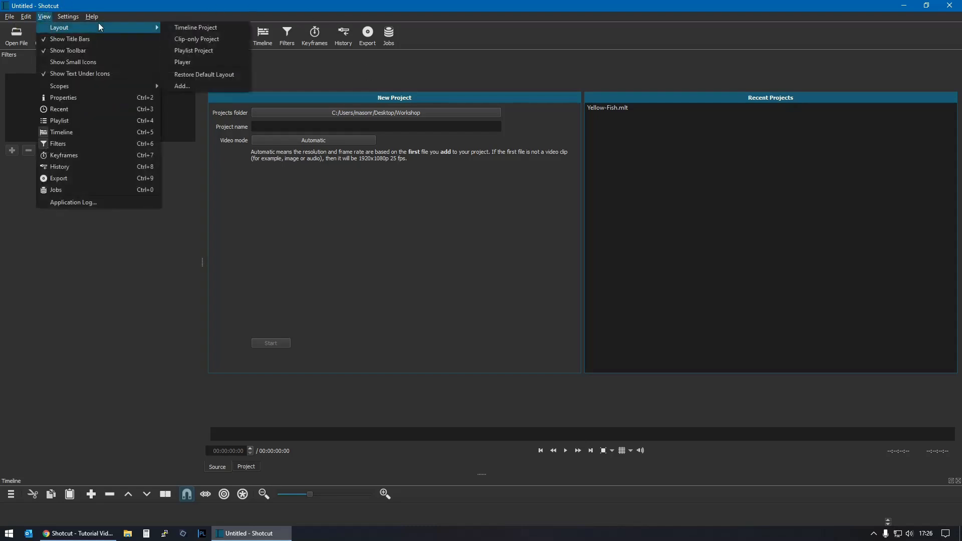
pyautogui.click(199, 74)
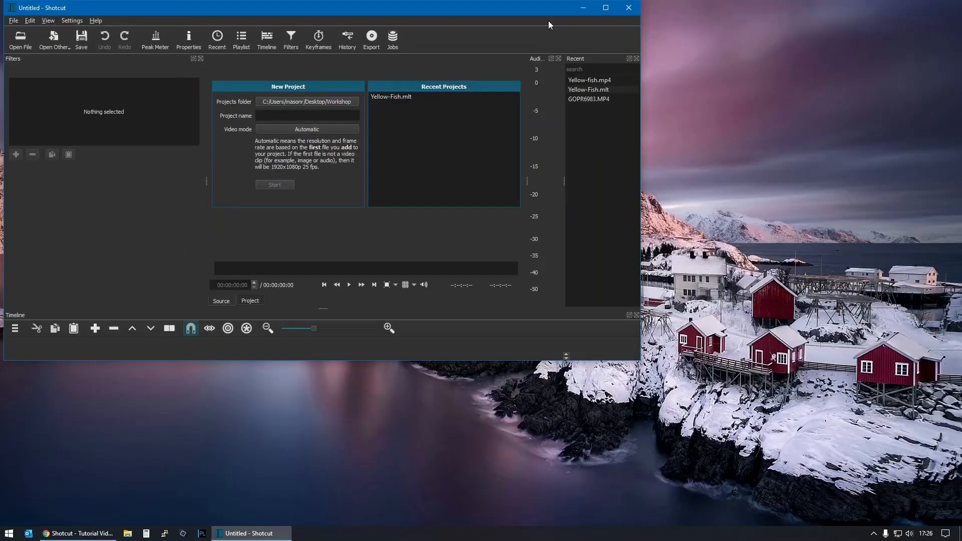
pyautogui.click(605, 8)
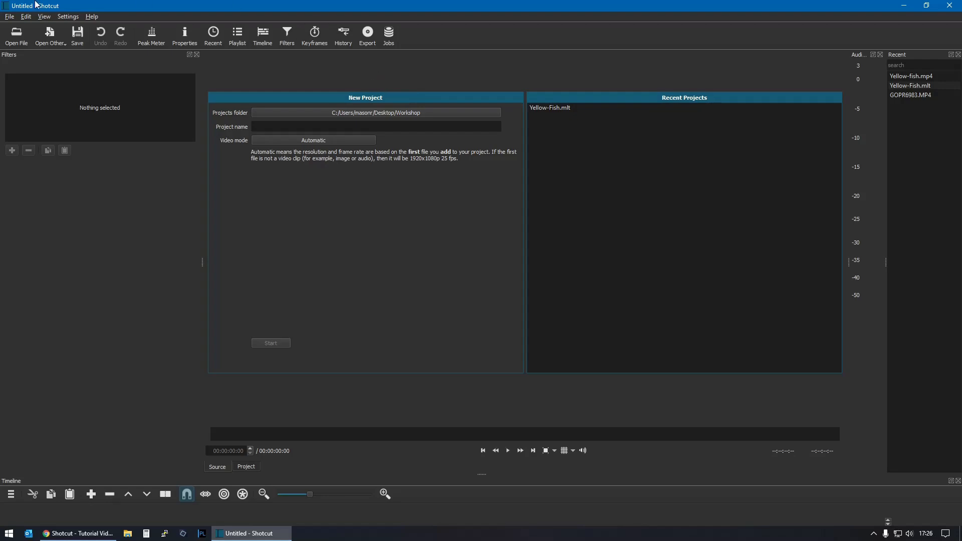
# - Set the display method to DirectX (ANGLE), restart the program to apply it, and check the selected method
pyautogui.click(68, 17)
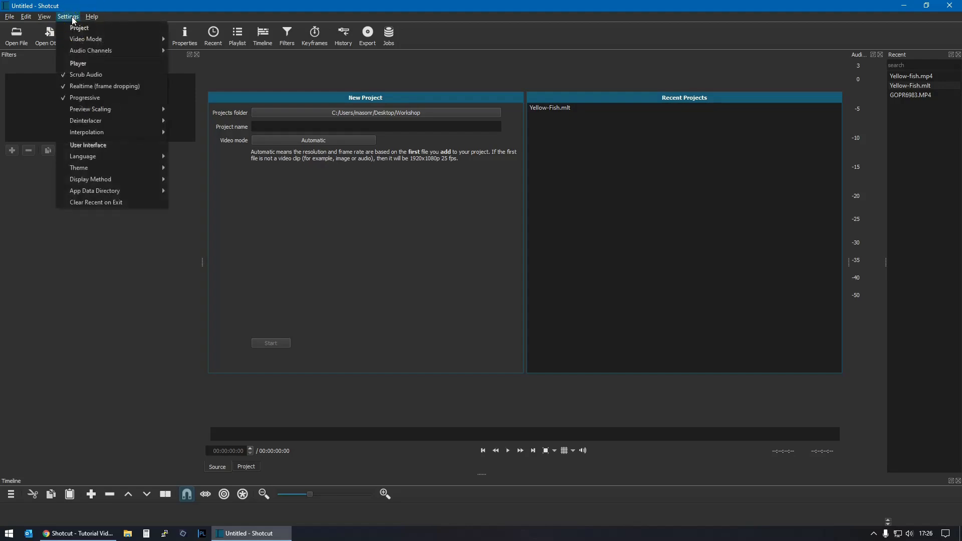
pyautogui.moveTo(85, 40)
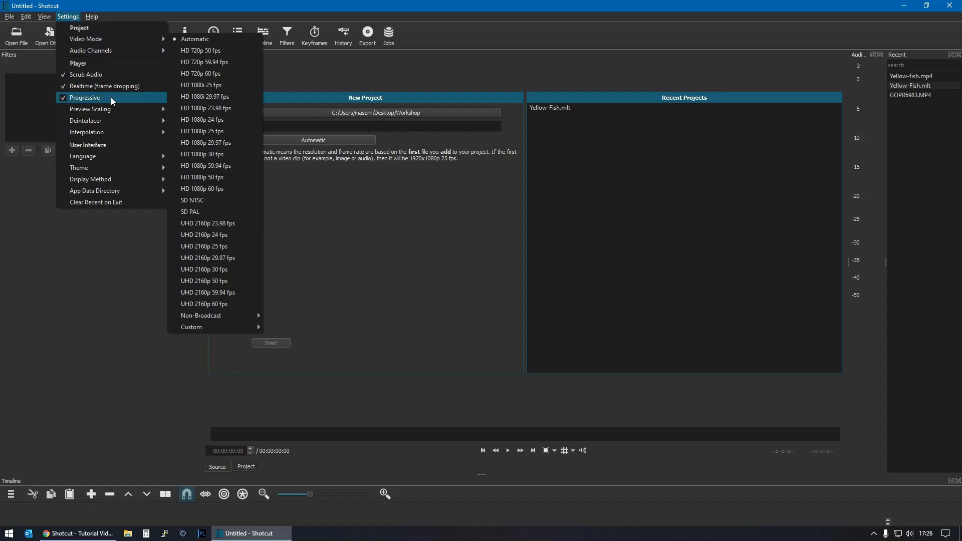
pyautogui.moveTo(121, 183)
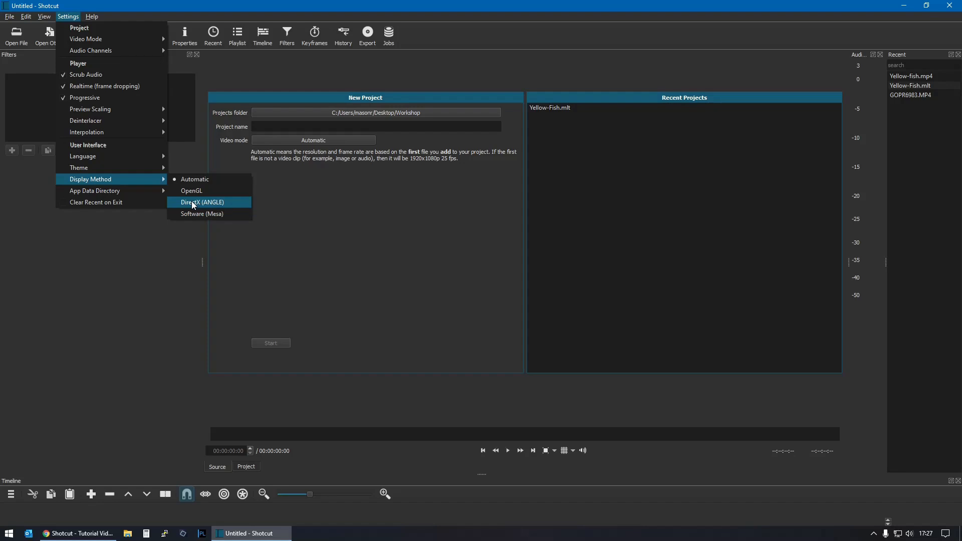
pyautogui.click(193, 204)
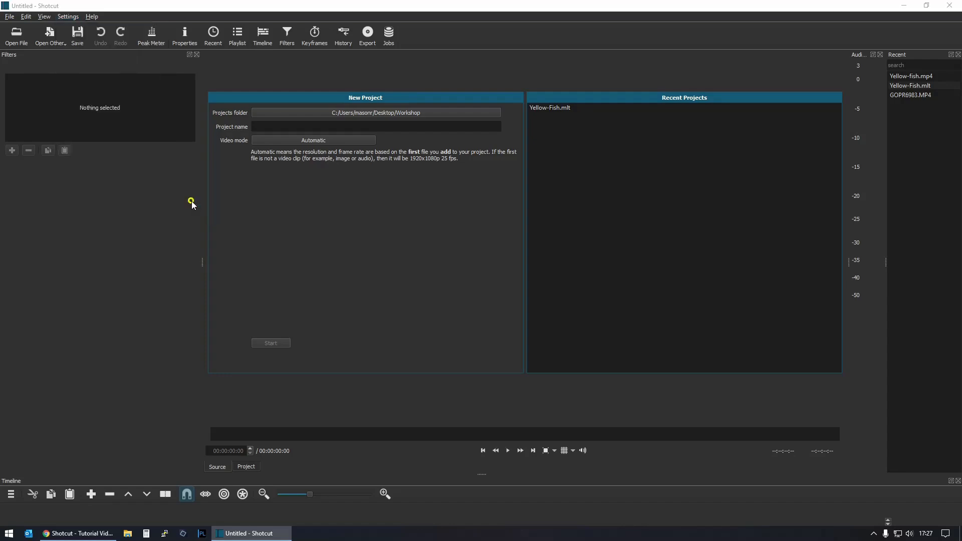
pyautogui.click(504, 280)
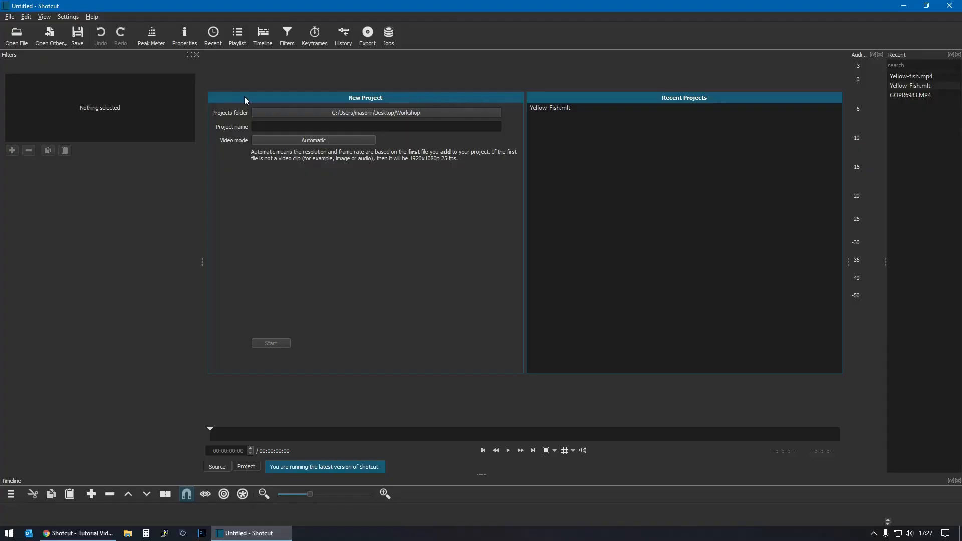
pyautogui.click(68, 17)
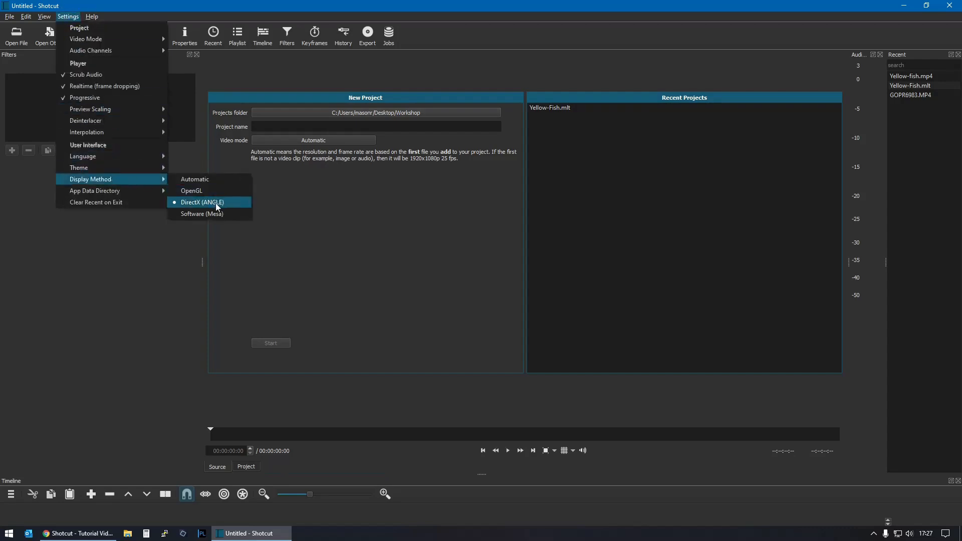
pyautogui.click(119, 276)
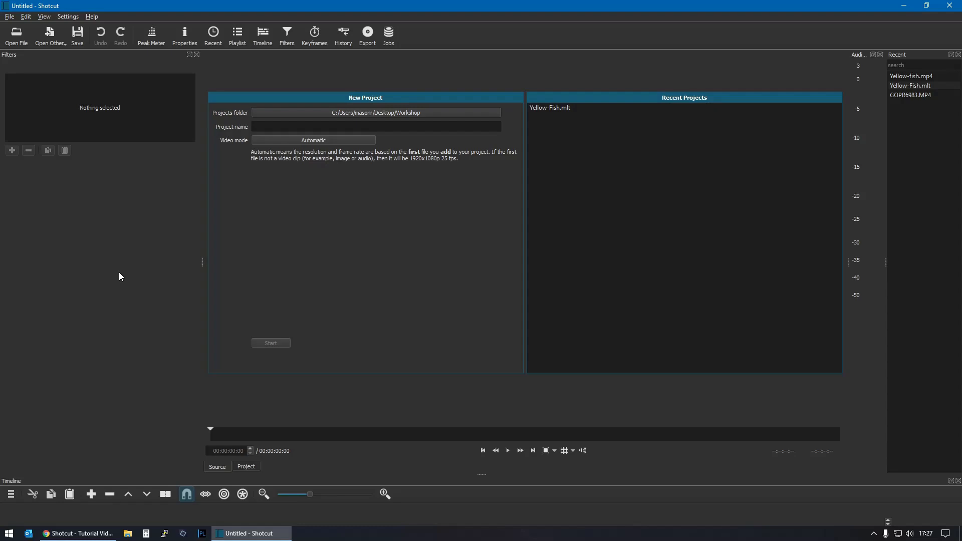
# - Open the clip GOPR6983.MP4 from the Workshop folder and pause its playback shortly after the first second
pyautogui.click(17, 36)
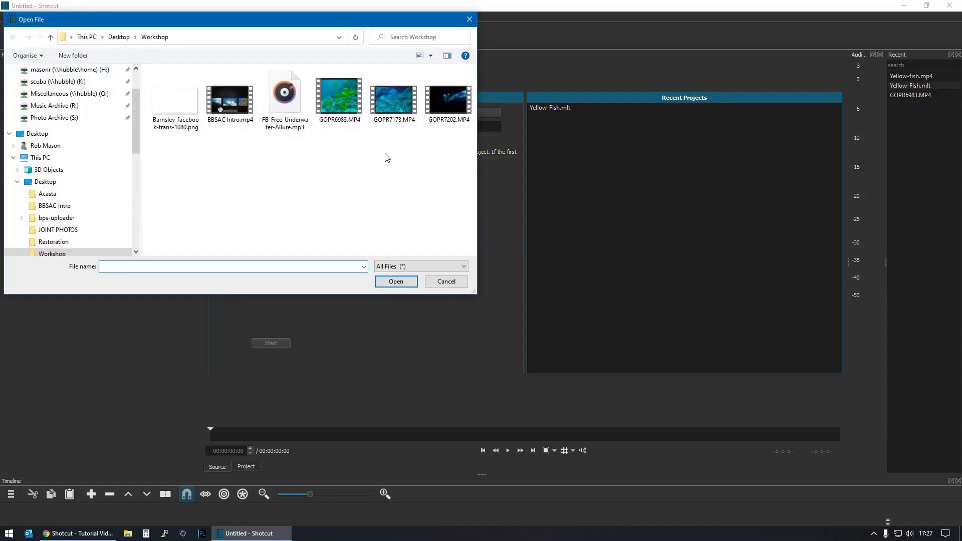
pyautogui.click(343, 97)
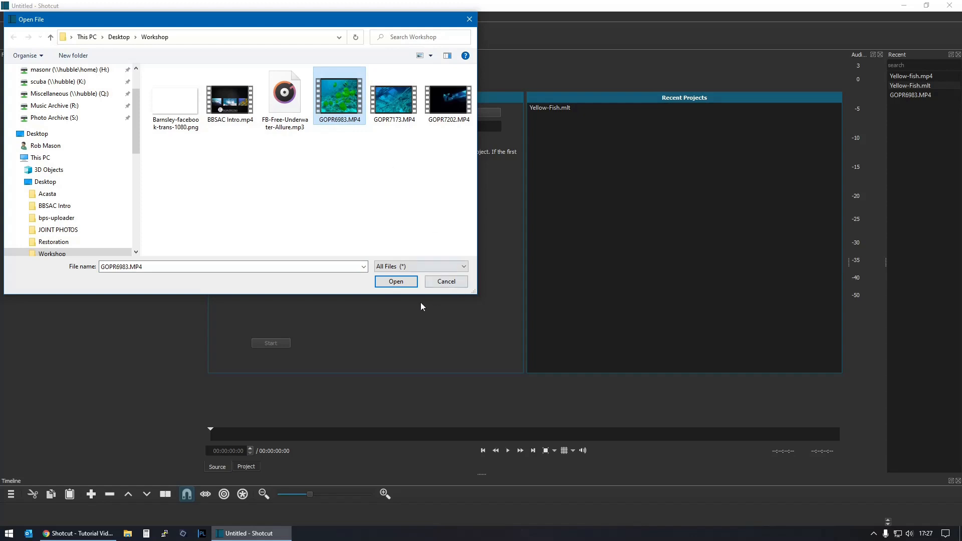
pyautogui.click(391, 283)
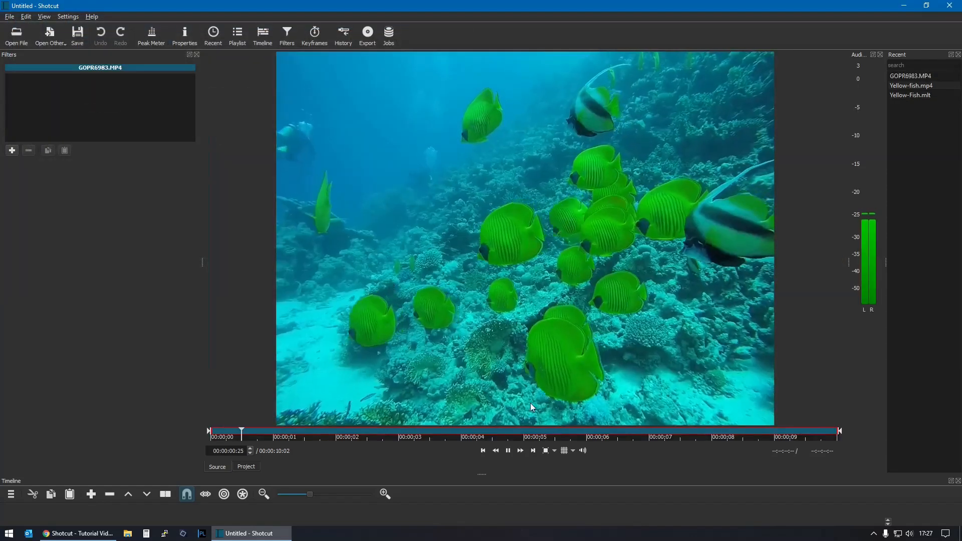
pyautogui.click(509, 451)
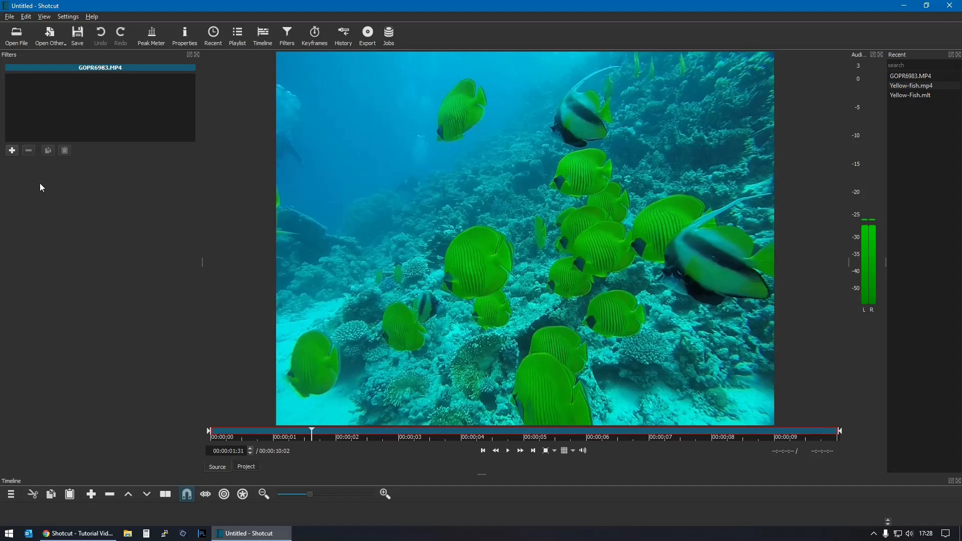
# - Add a White Balance filter to the clip and sample its neutral colour from the seabed in the lower part of the frame
pyautogui.click(11, 153)
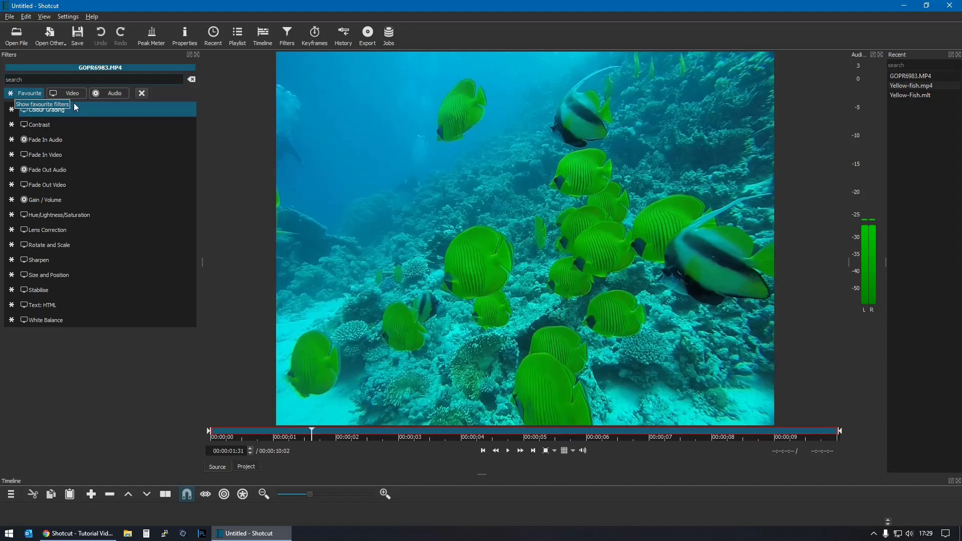
pyautogui.click(56, 320)
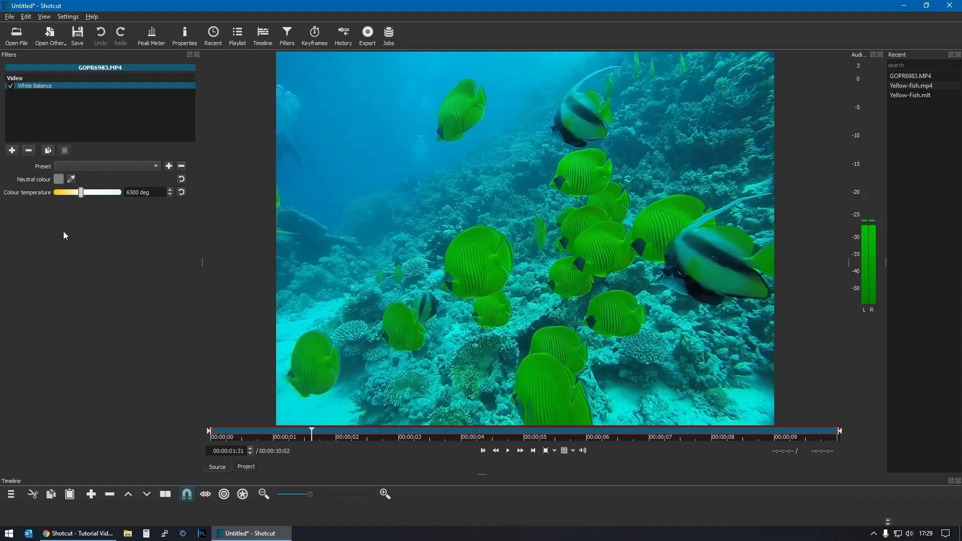
pyautogui.click(71, 182)
pyautogui.click(621, 393)
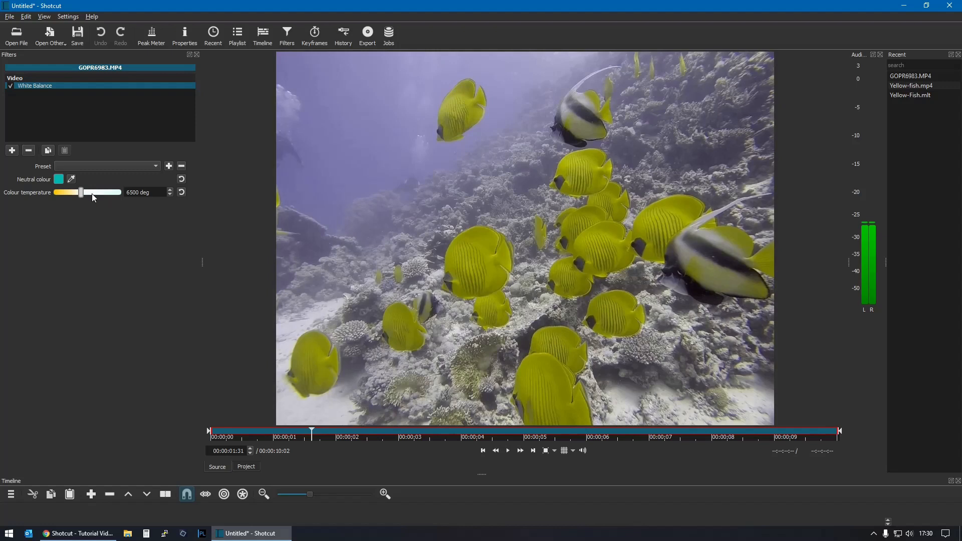
# - Try a warmer white balance colour temperature of about 3879 deg and reset it to the default
pyautogui.moveTo(81, 194)
pyautogui.mouseDown()
pyautogui.moveTo(104, 196)
pyautogui.moveTo(69, 195)
pyautogui.mouseUp()
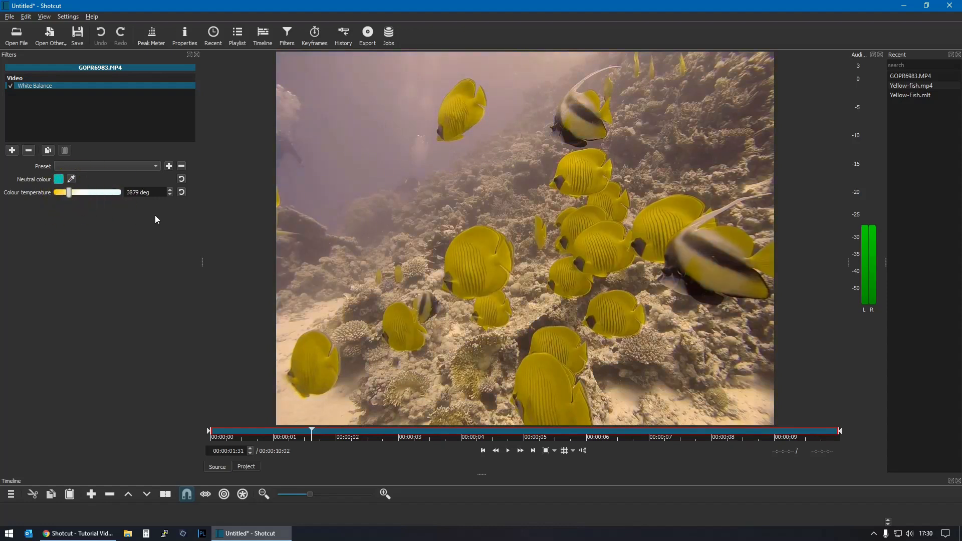
pyautogui.click(181, 193)
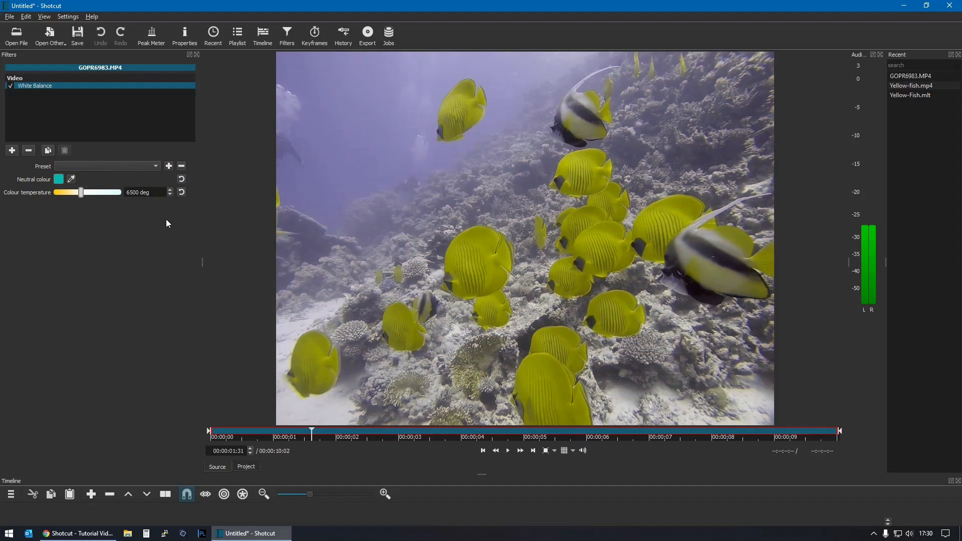
# - Add a Hue/Lightness/Saturation filter with hue 97 %, lightness about 89 % and saturation 150 %
pyautogui.click(11, 150)
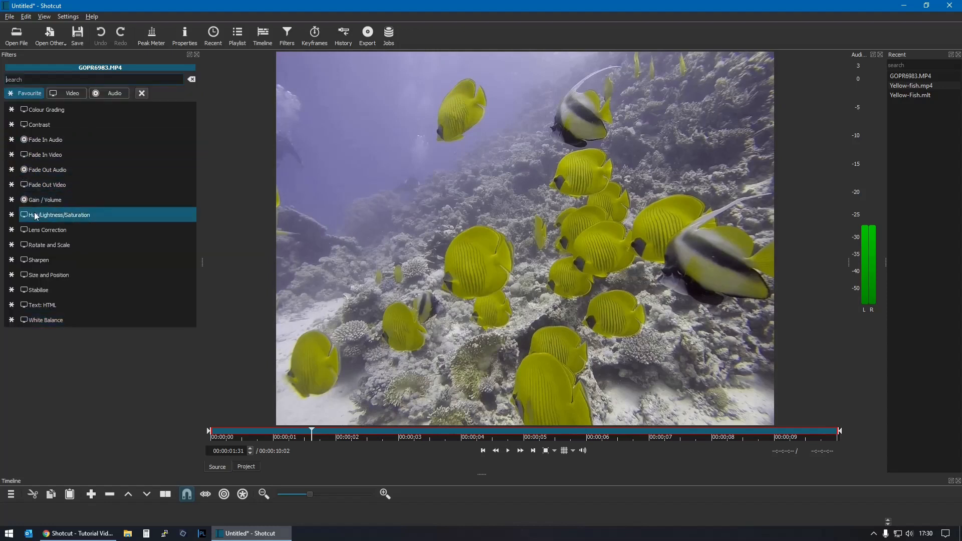
pyautogui.click(36, 215)
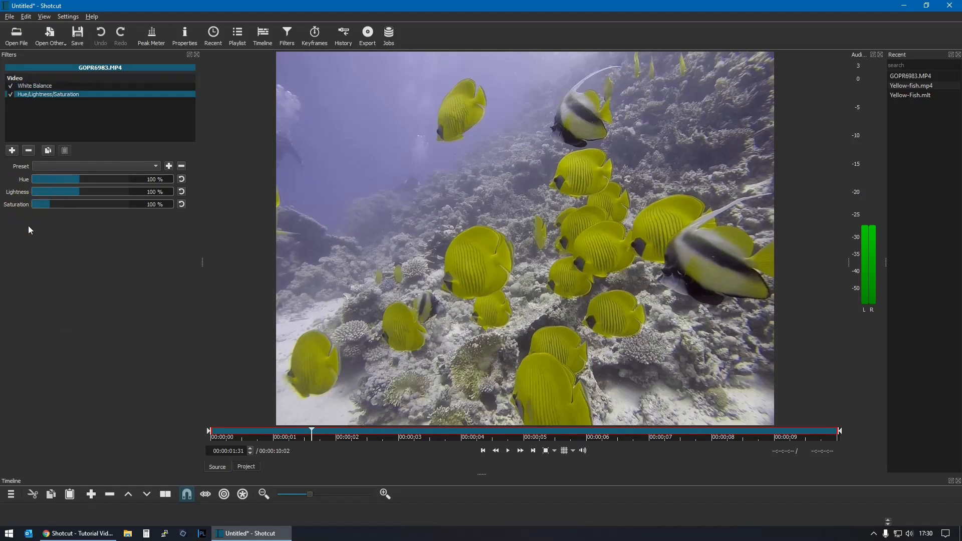
pyautogui.doubleClick(152, 180)
pyautogui.press('Down')
pyautogui.press('Down')
pyautogui.moveTo(76, 190); pyautogui.dragTo(73, 191)
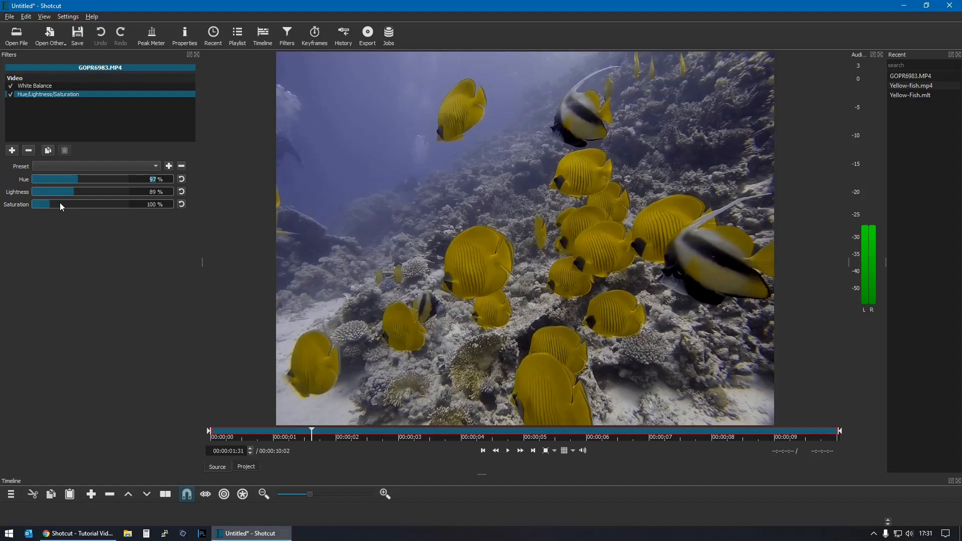
pyautogui.doubleClick(145, 204)
pyautogui.write('150')
# - Add a Contrast filter and raise its level to about 57 %
pyautogui.click(12, 151)
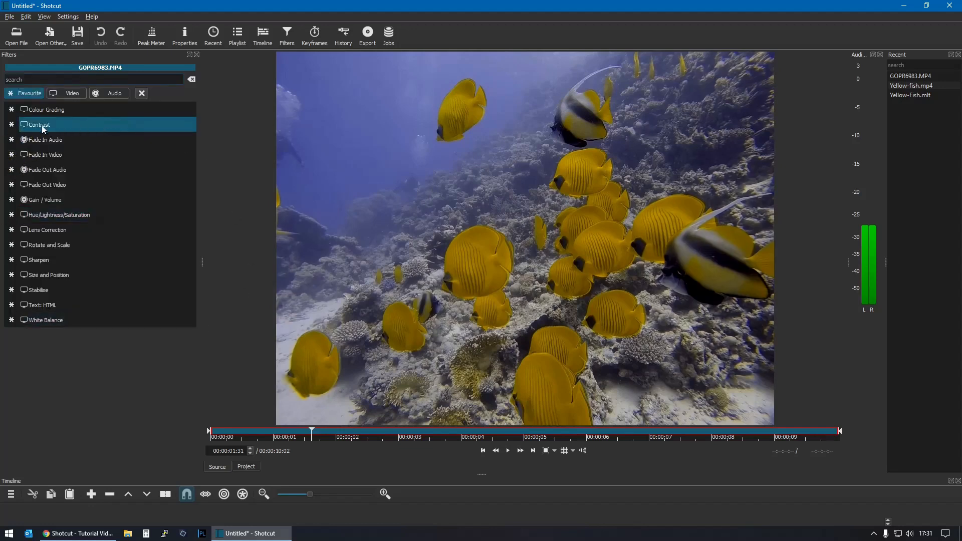
pyautogui.click(41, 126)
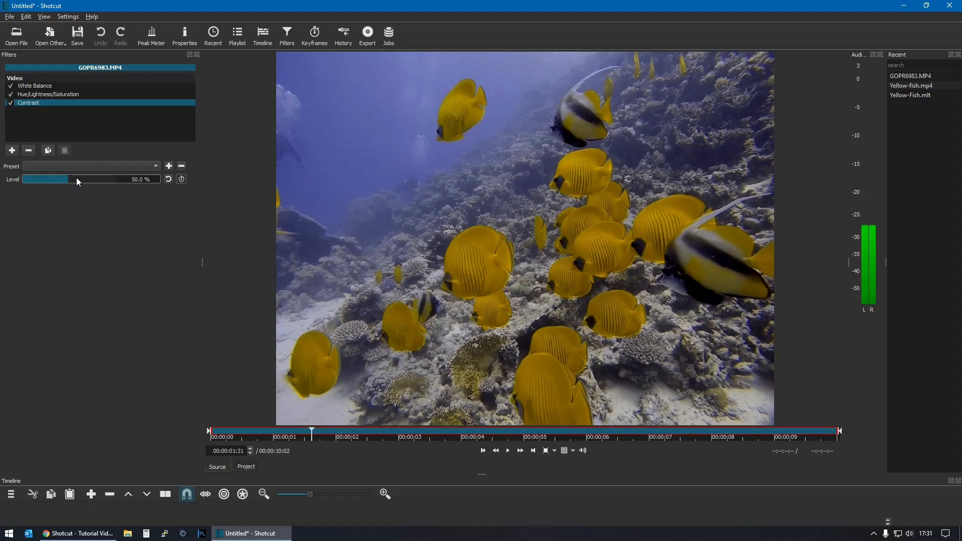
pyautogui.moveTo(76, 179); pyautogui.dragTo(77, 180)
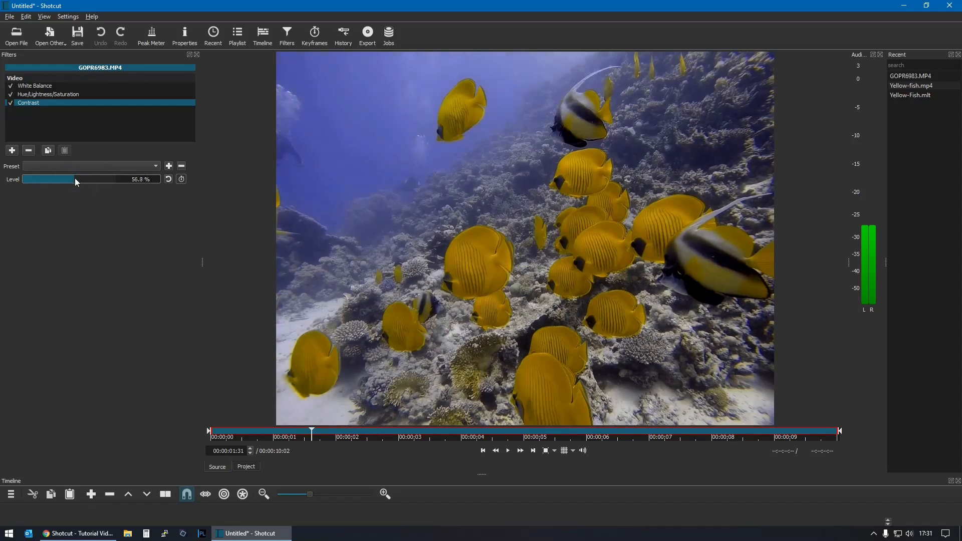
pyautogui.moveTo(74, 180); pyautogui.dragTo(75, 178)
# - Add a Sharpen filter to the clip
pyautogui.click(12, 151)
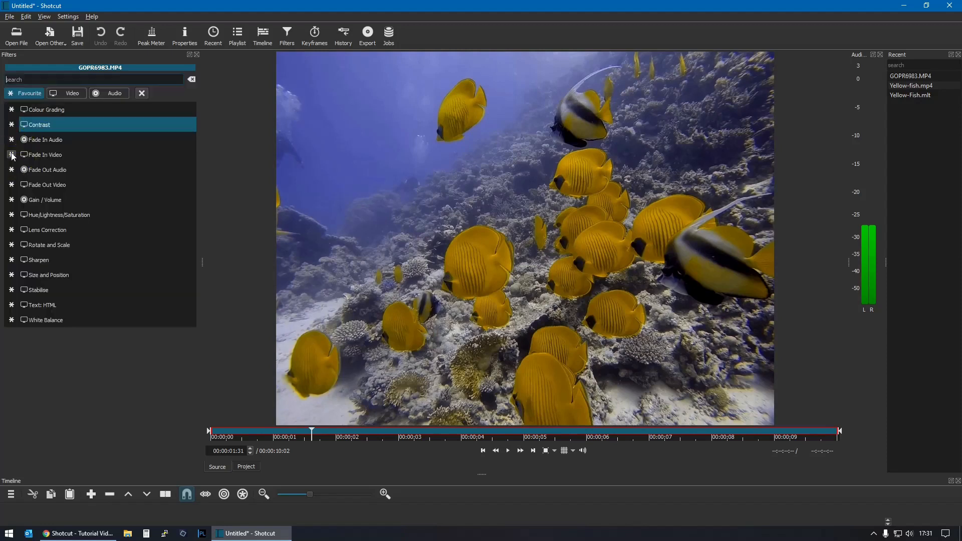
pyautogui.click(44, 260)
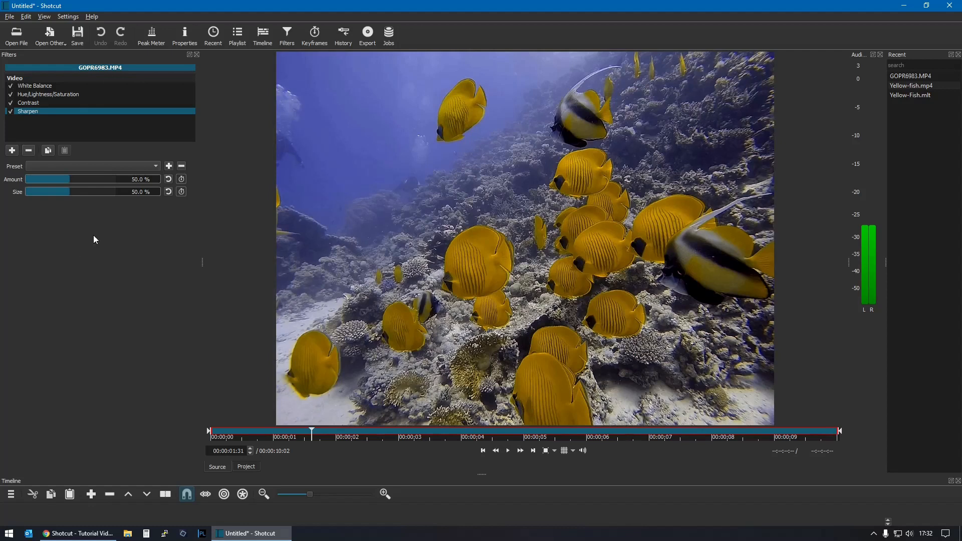
# - Reduce the Sharpen filter's amount to about 44.6 %
pyautogui.moveTo(70, 179); pyautogui.dragTo(68, 179)
# - Compare the clip with and without correction by disabling the Sharpen, Contrast, Hue/Lightness/Saturation and White Balance filters one by one and re-enabling them all
pyautogui.click(11, 113)
pyautogui.click(11, 103)
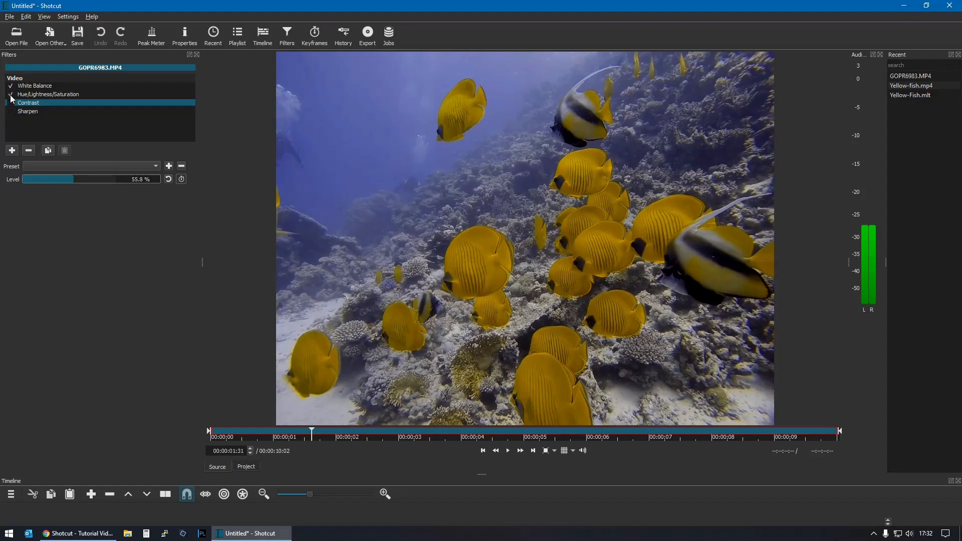
pyautogui.click(10, 96)
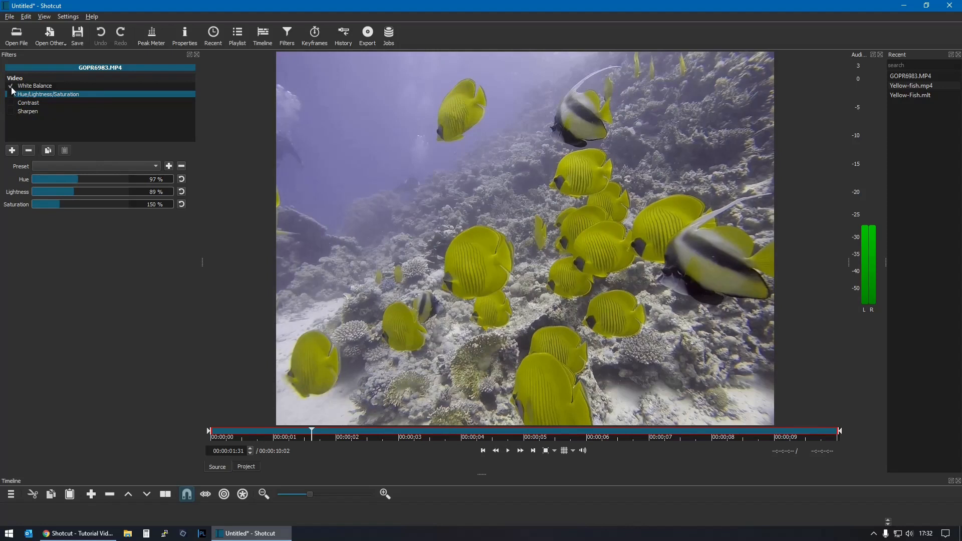
pyautogui.click(11, 87)
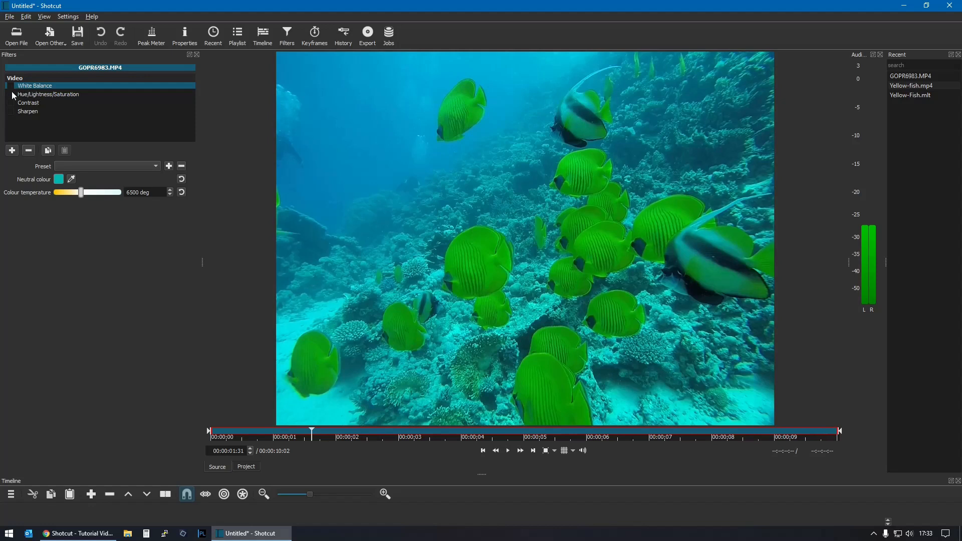
pyautogui.click(11, 86)
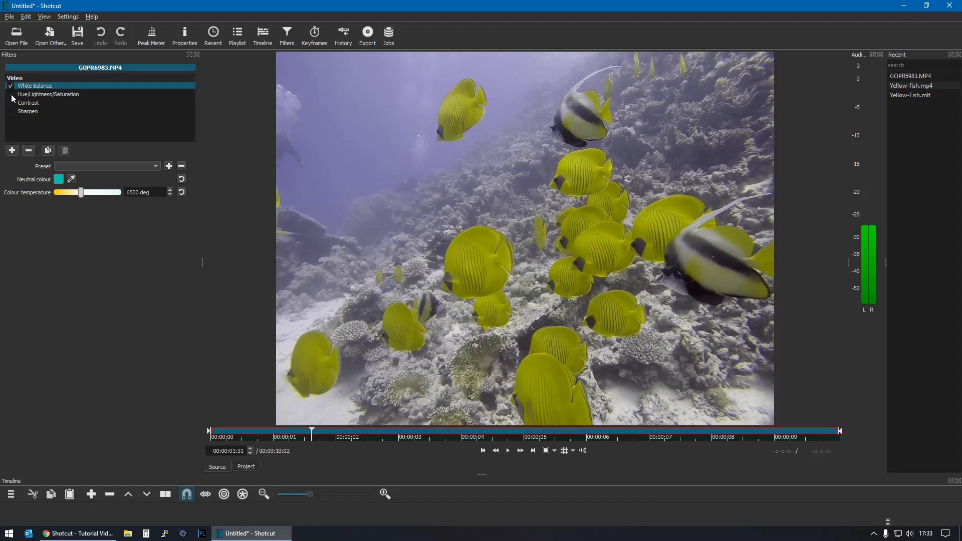
pyautogui.click(11, 95)
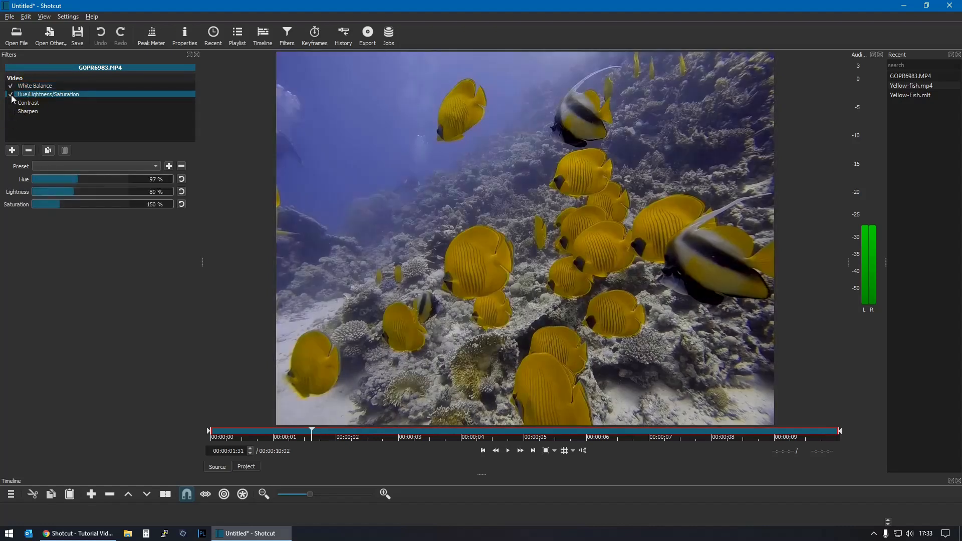
pyautogui.click(11, 103)
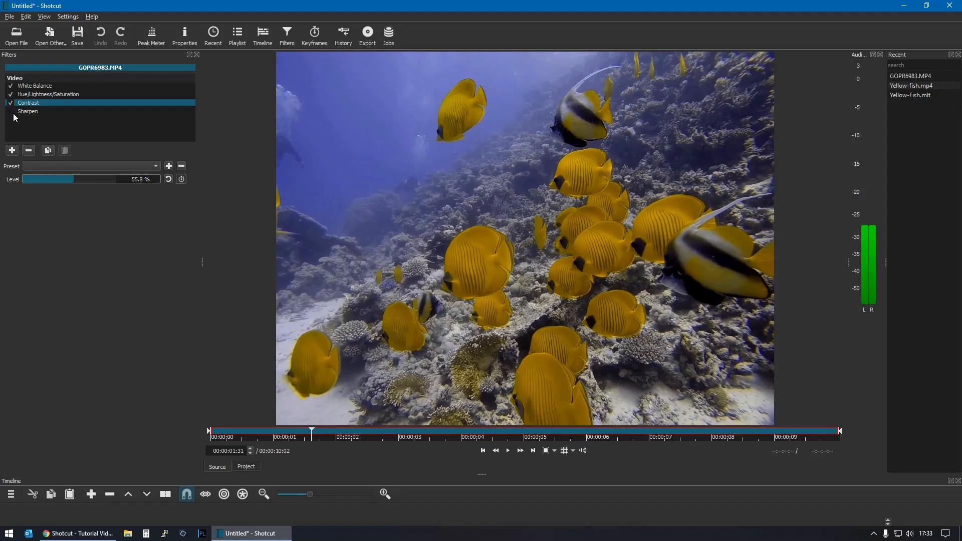
pyautogui.click(11, 112)
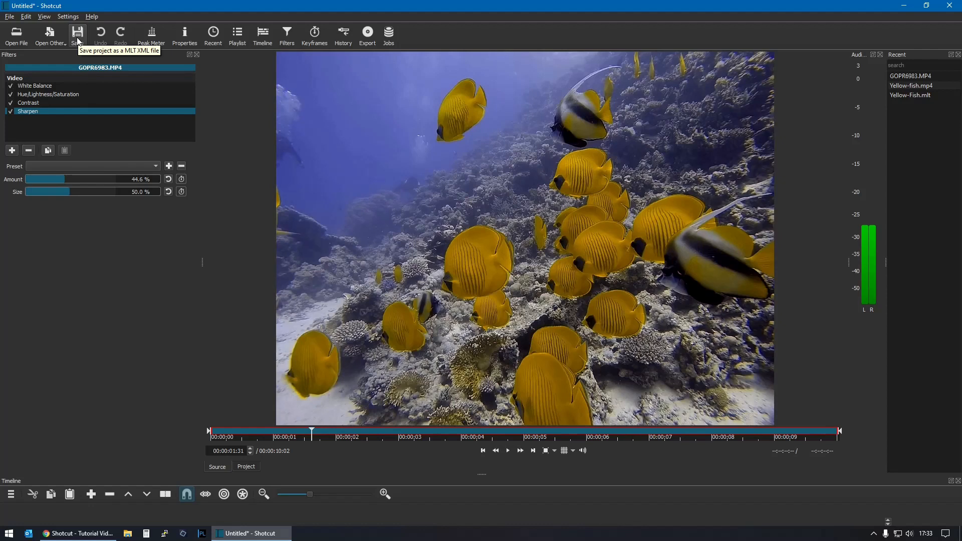
# - Export the corrected clip with the YouTube preset as an mp4 named Yellow-Fish in the Workshop folder
pyautogui.click(369, 36)
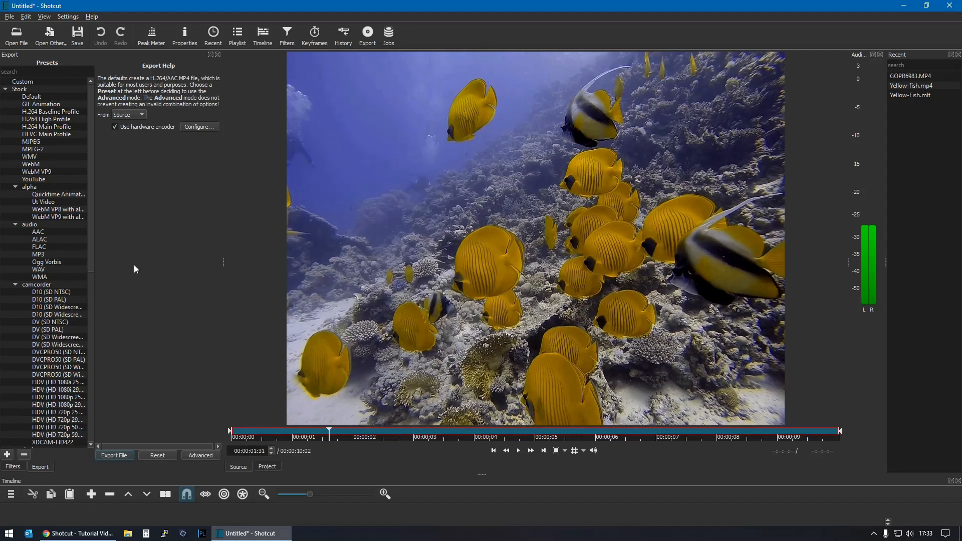
pyautogui.click(38, 97)
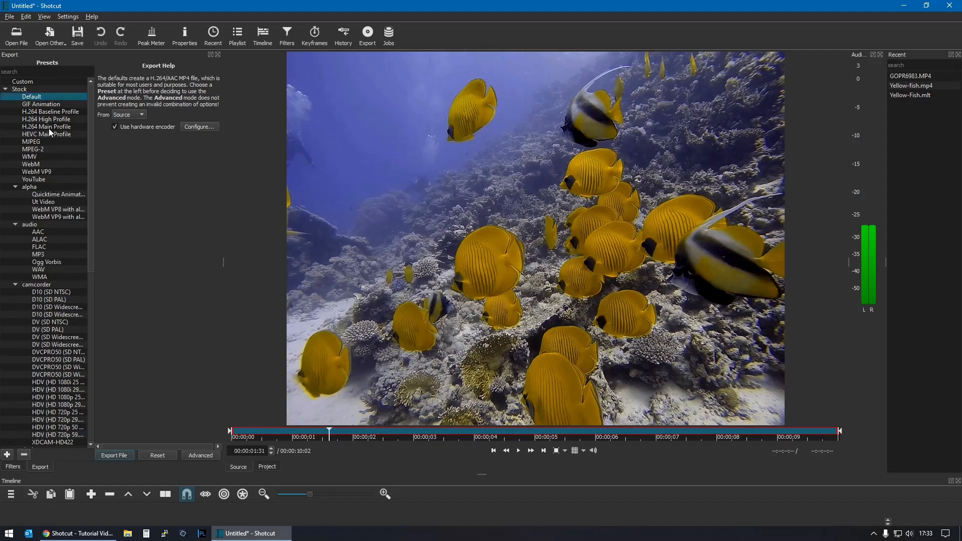
pyautogui.click(40, 179)
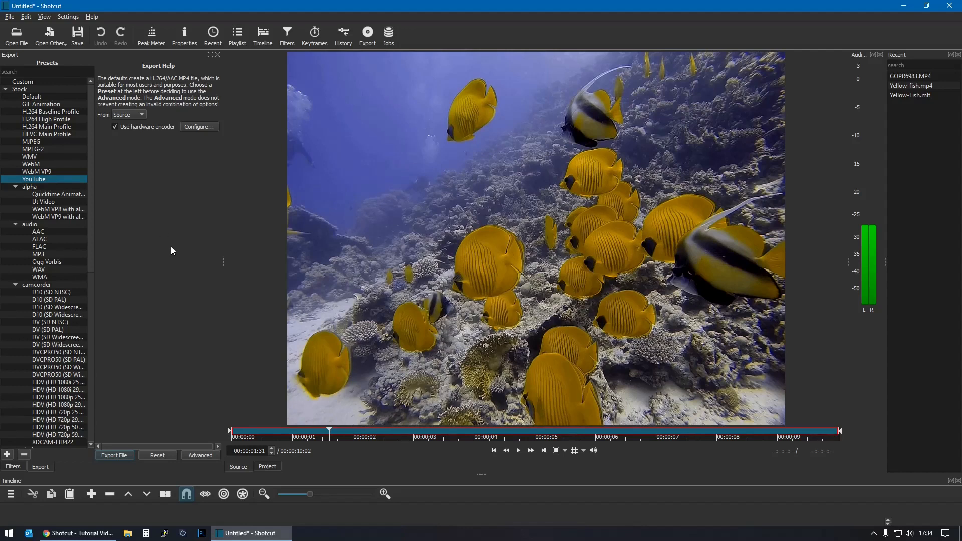
pyautogui.click(119, 457)
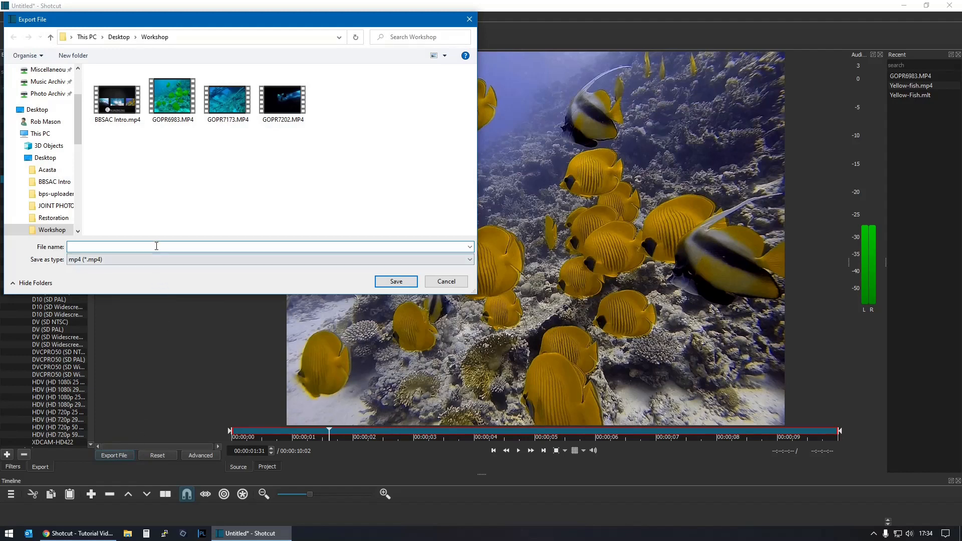
pyautogui.write('Yellow-F')
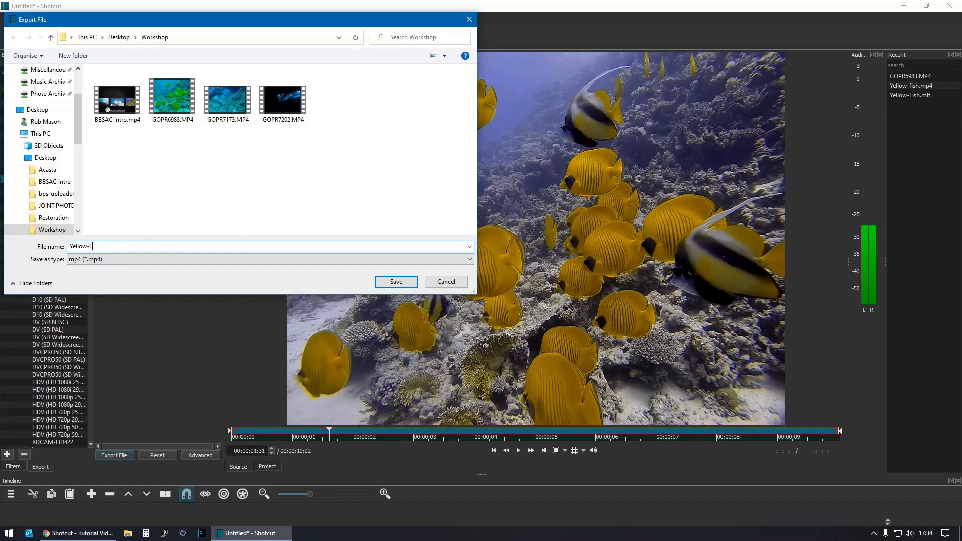
pyautogui.write('ish')
pyautogui.click(395, 281)
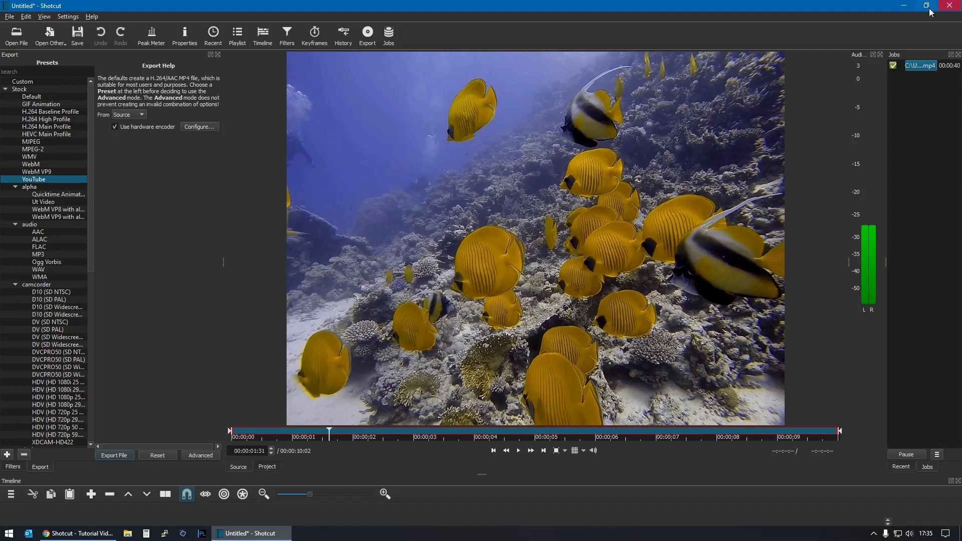
# - Switch to the desktop's Workshop folder and check the exported Yellow-Fish.mp4
pyautogui.click(905, 6)
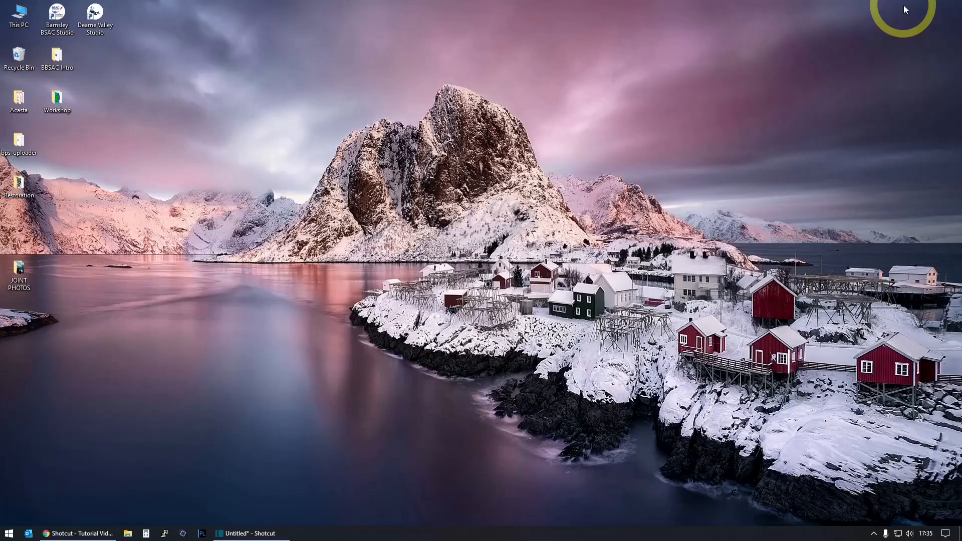
pyautogui.doubleClick(66, 106)
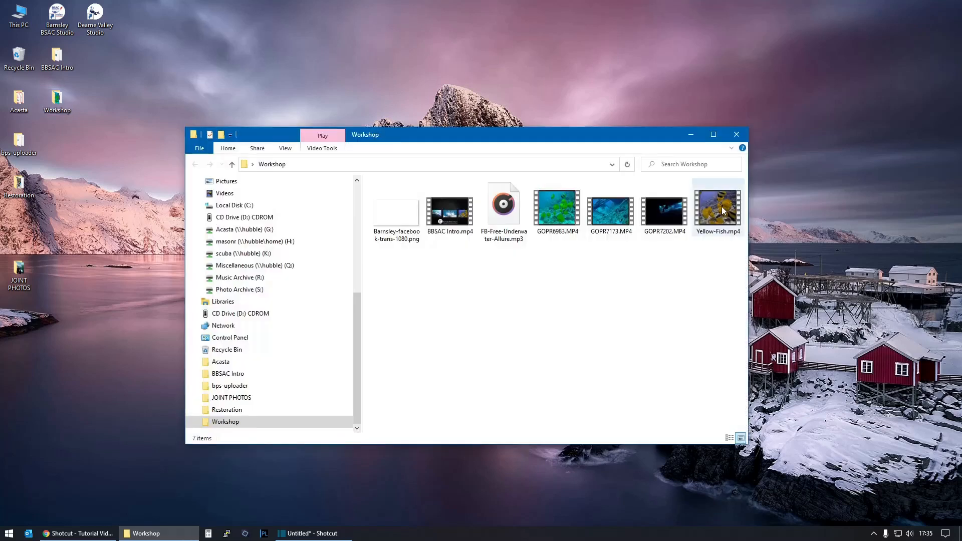
pyautogui.click(721, 206)
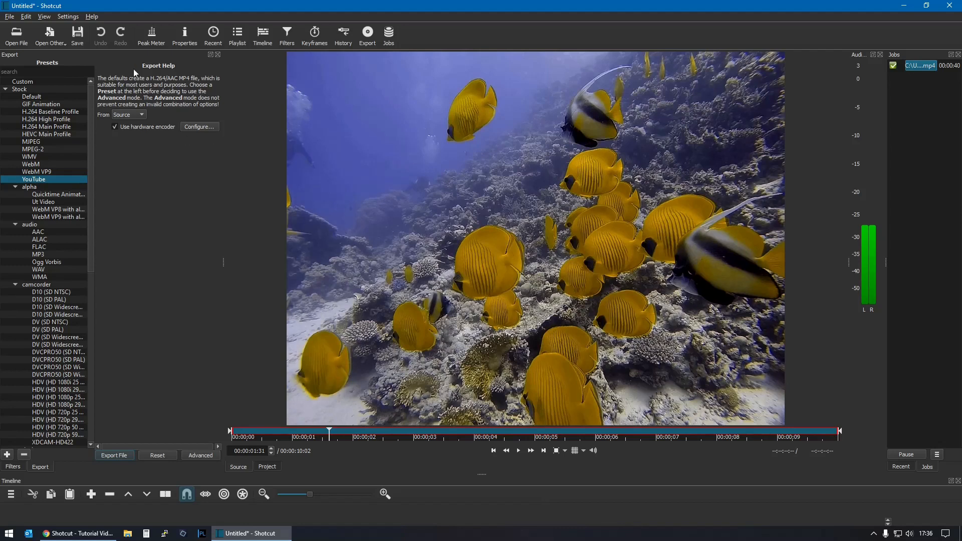
# - Save the Shotcut project as an MLT XML file named Yellow-Fish in the Workshop folder
pyautogui.click(78, 34)
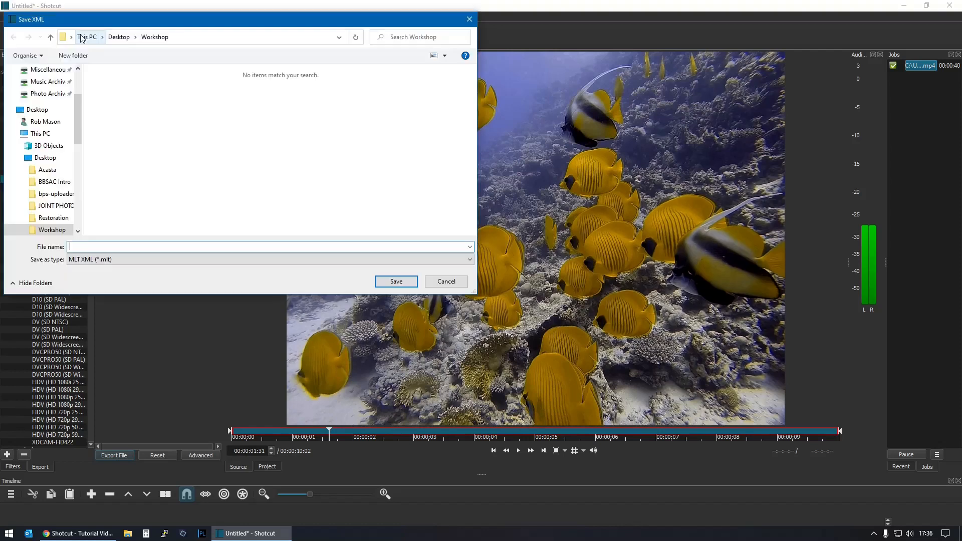
pyautogui.click(115, 245)
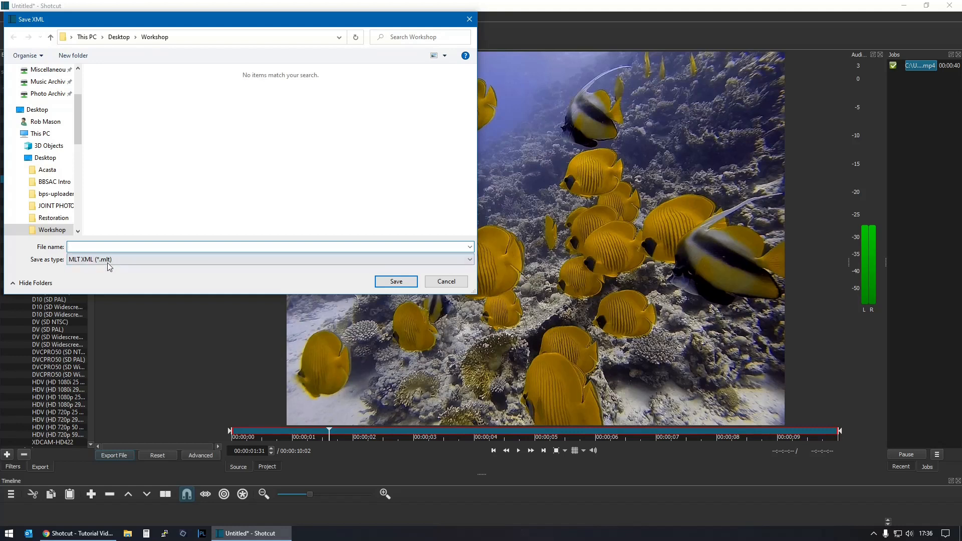
pyautogui.click(115, 247)
pyautogui.write('Ye')
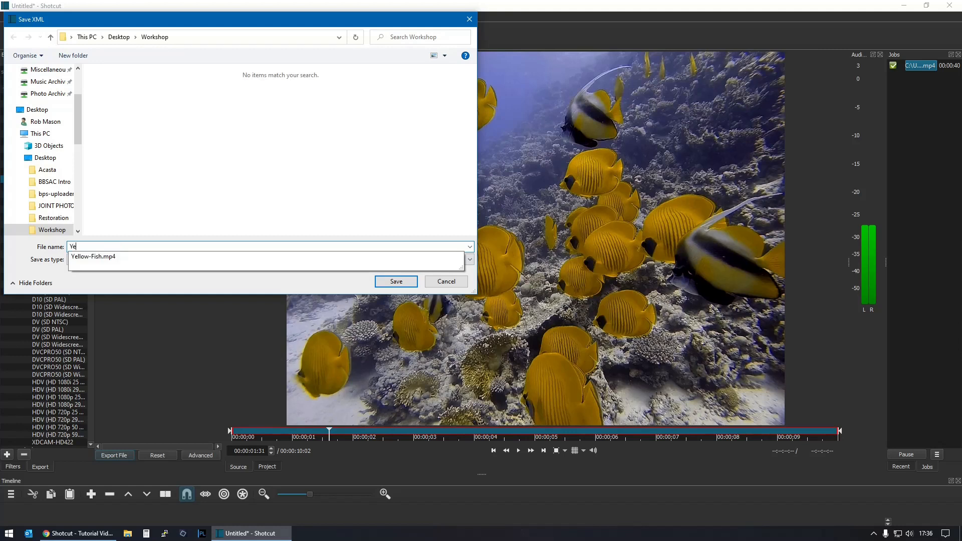
pyautogui.write('llow-Fish')
pyautogui.click(350, 288)
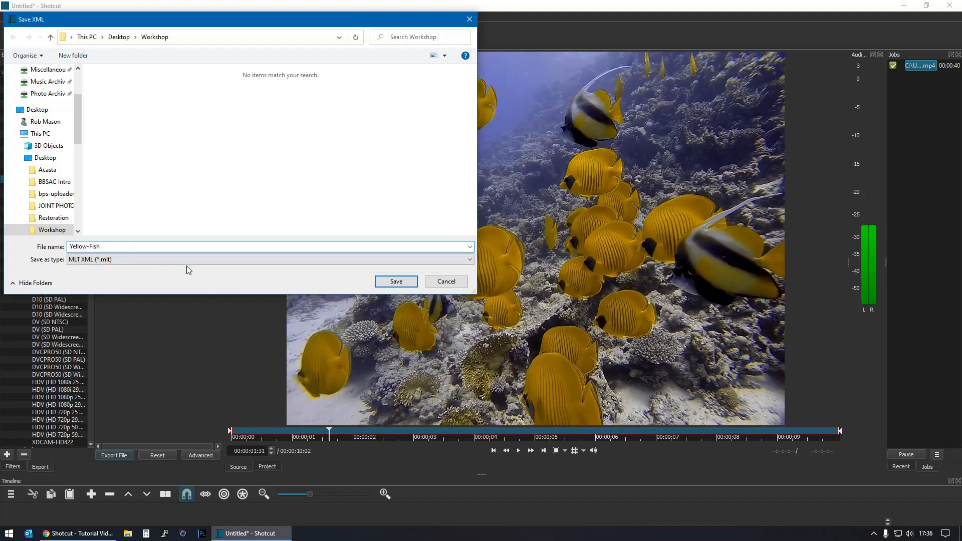
pyautogui.click(391, 283)
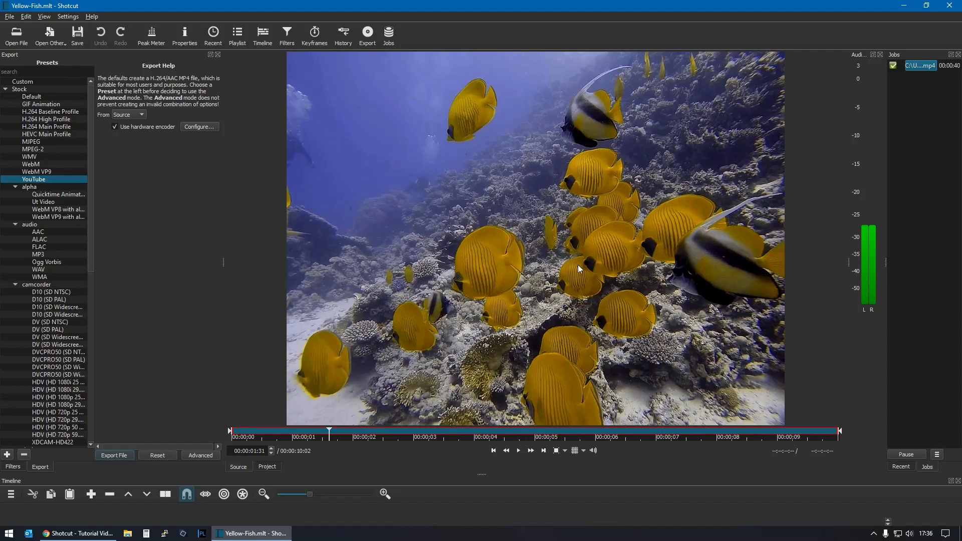
# - Switch to the desktop's Workshop folder and examine the Yellow-Fish.mlt project, the original GOPR6983.MP4 and the exported Yellow-Fish.mp4
pyautogui.click(904, 6)
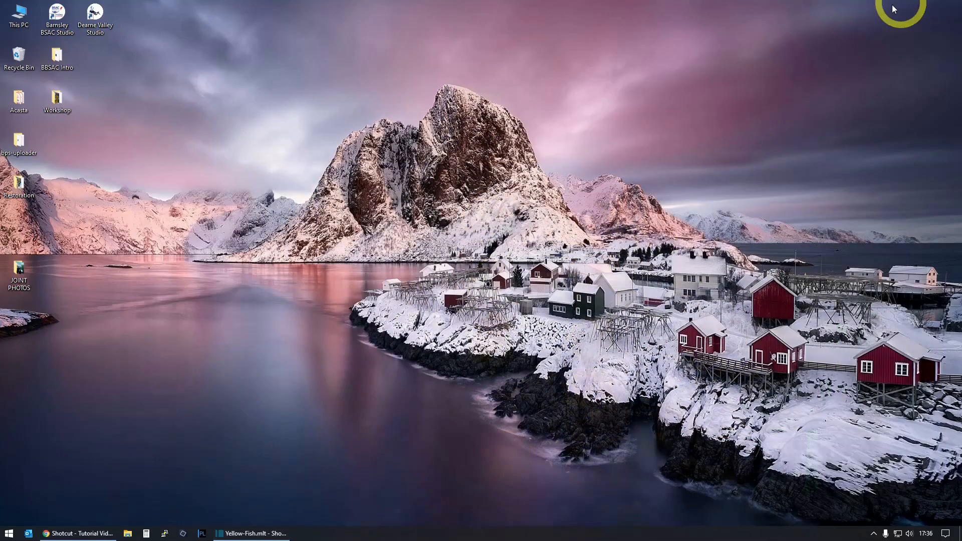
pyautogui.doubleClick(70, 114)
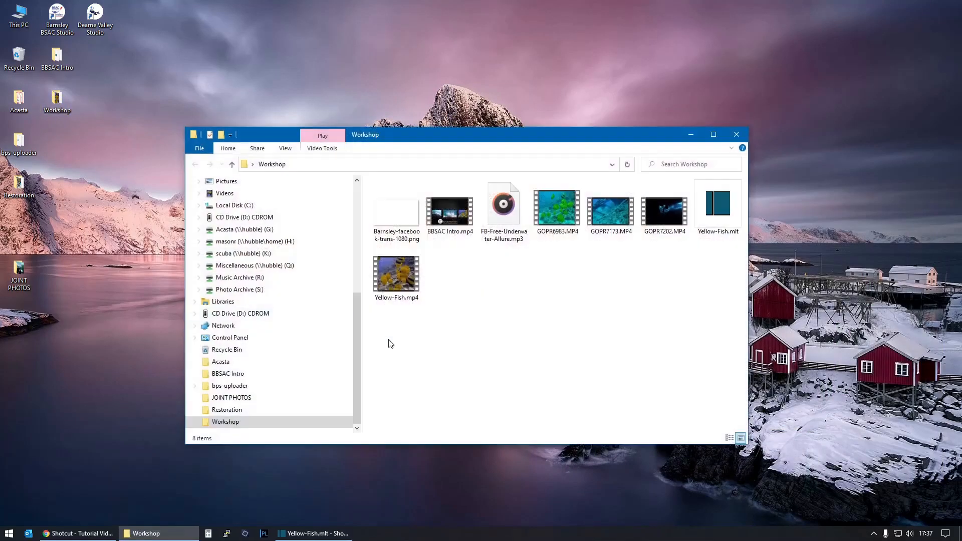
pyautogui.click(730, 210)
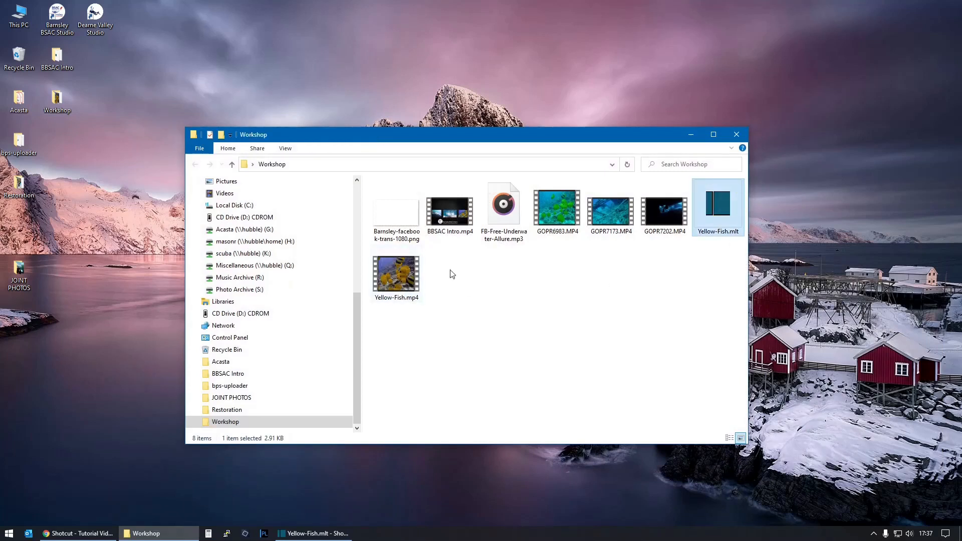
pyautogui.click(567, 206)
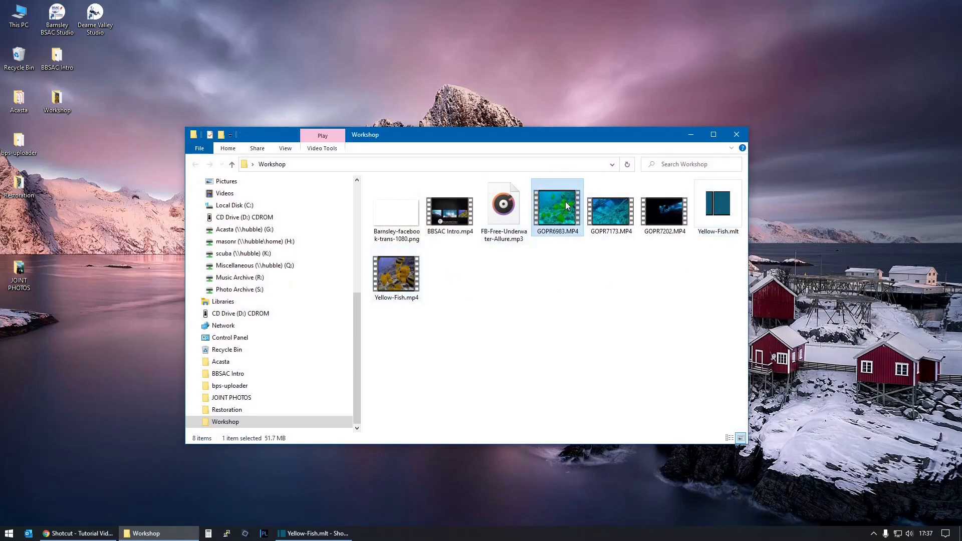
pyautogui.click(395, 278)
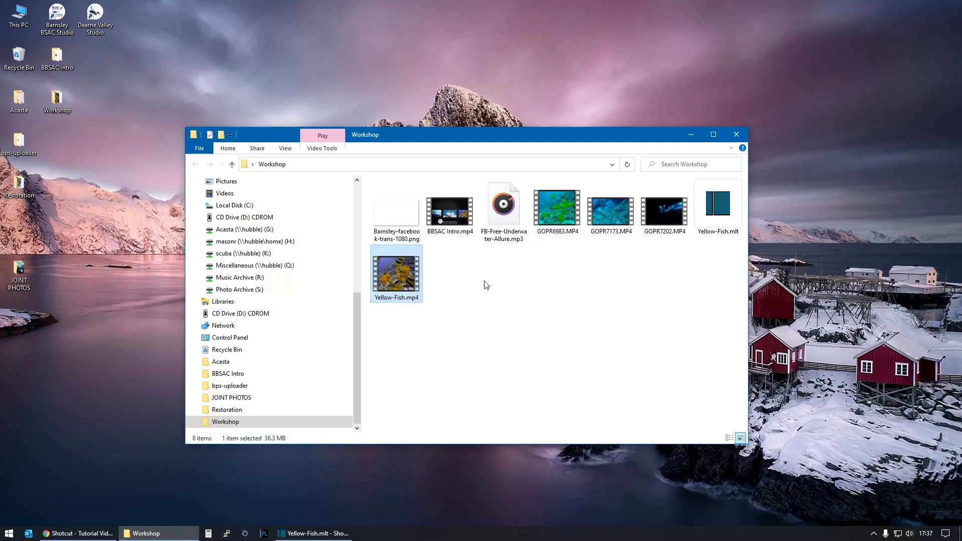